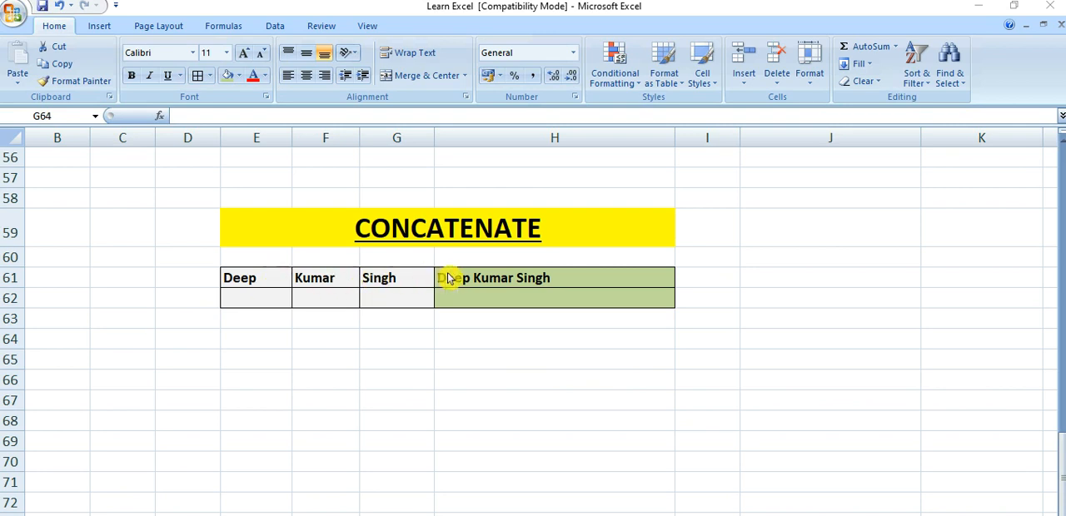
# Examine the separate name parts in E61:G61 and the formula in H61 that combines them
pyautogui.click(267, 278)
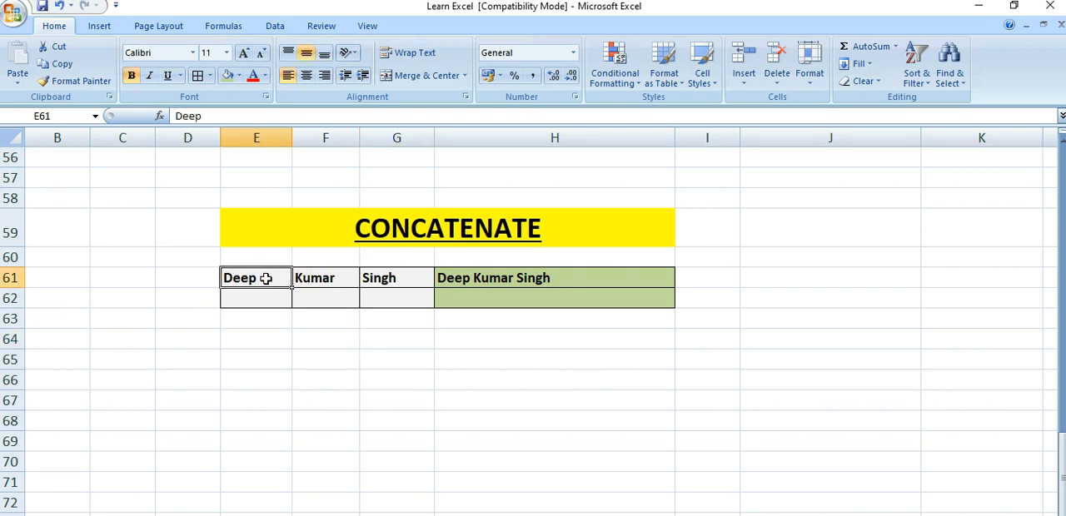
pyautogui.press('Right')
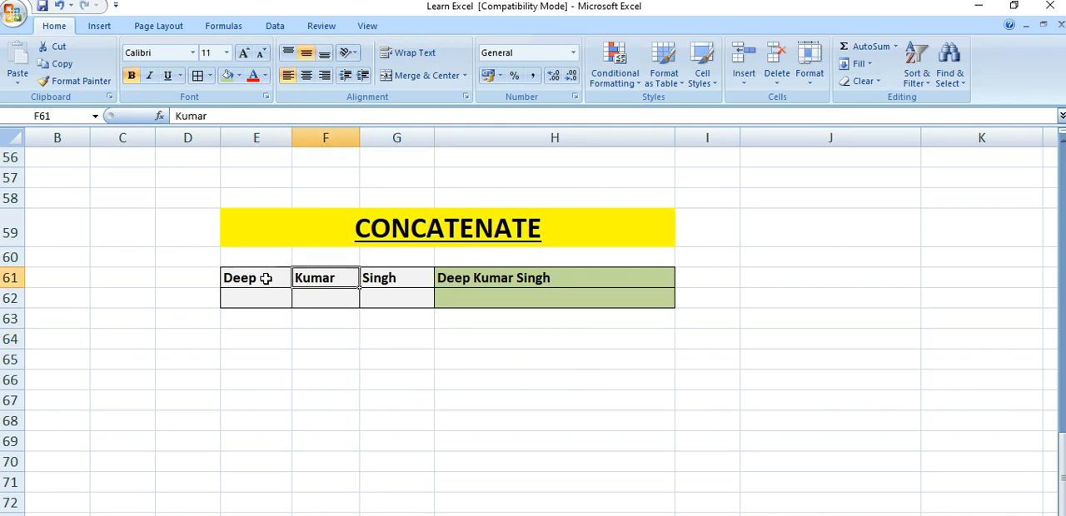
pyautogui.press('Right')
pyautogui.press('Left')
pyautogui.press('Left')
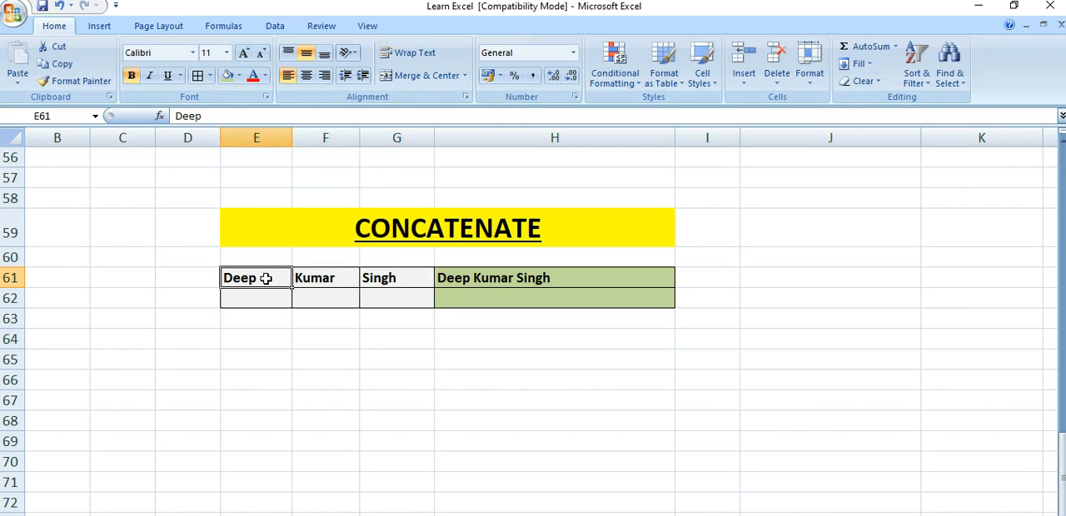
pyautogui.press('Right')
pyautogui.press('Right')
pyautogui.press('Right')
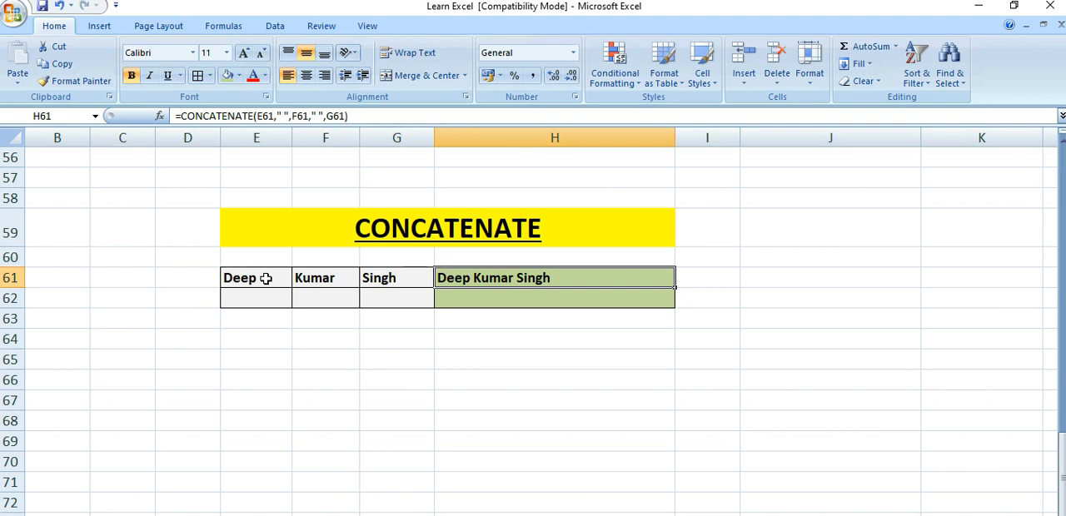
pyautogui.press('Left')
pyautogui.press('Right')
pyautogui.press('Left')
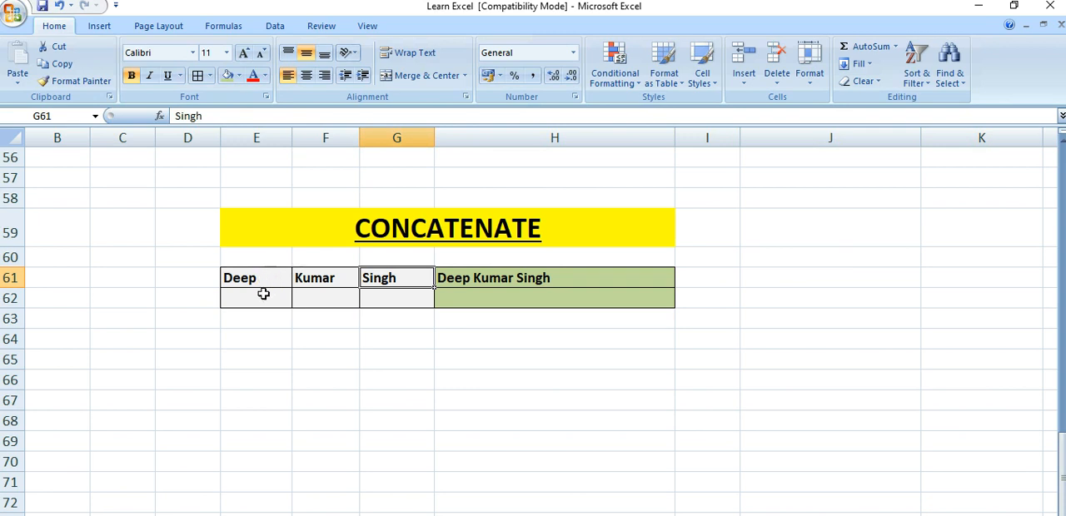
# Fill in the second person's first, middle and last names in cells E62, F62 and G62
pyautogui.click(265, 297)
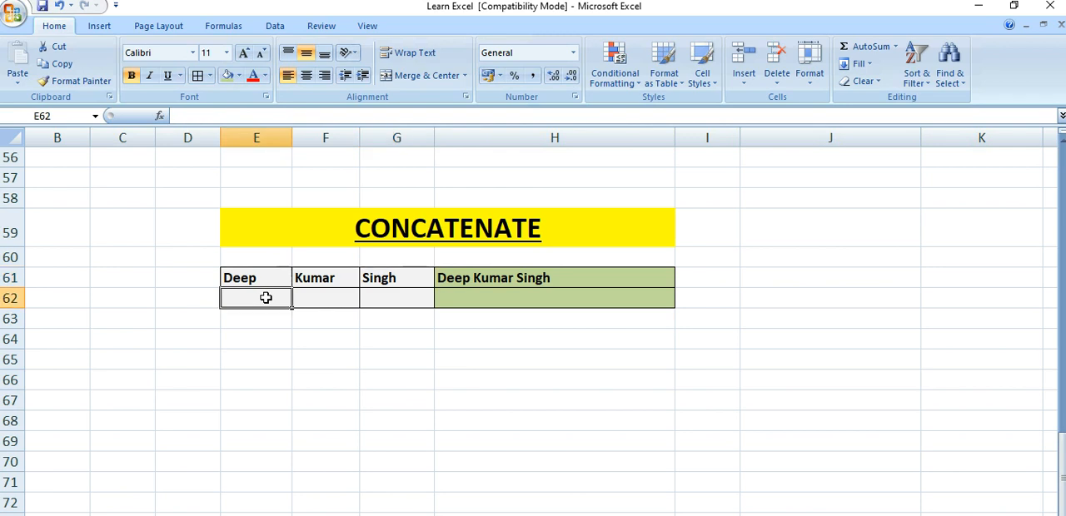
pyautogui.write('Raj')
pyautogui.press('Tab')
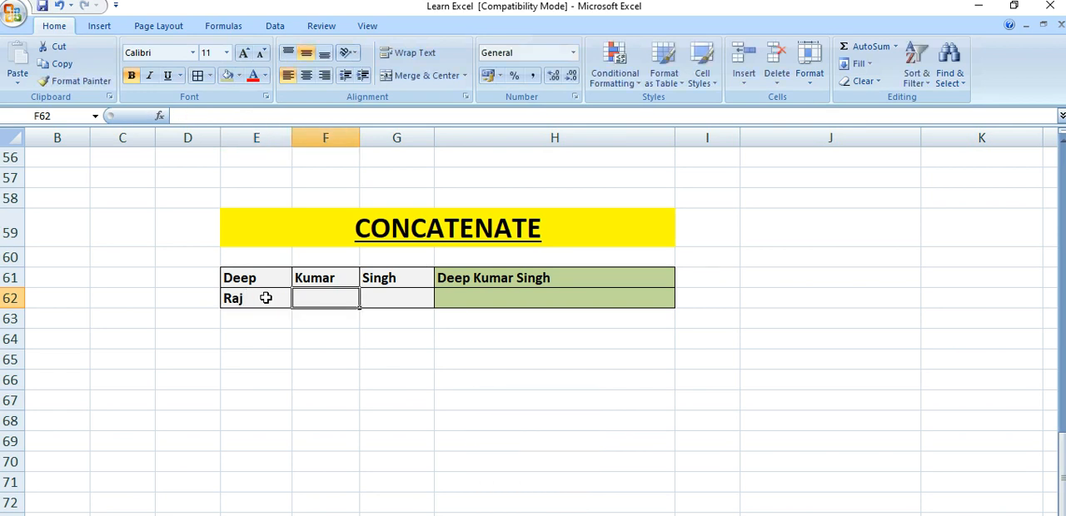
pyautogui.write('Kumar')
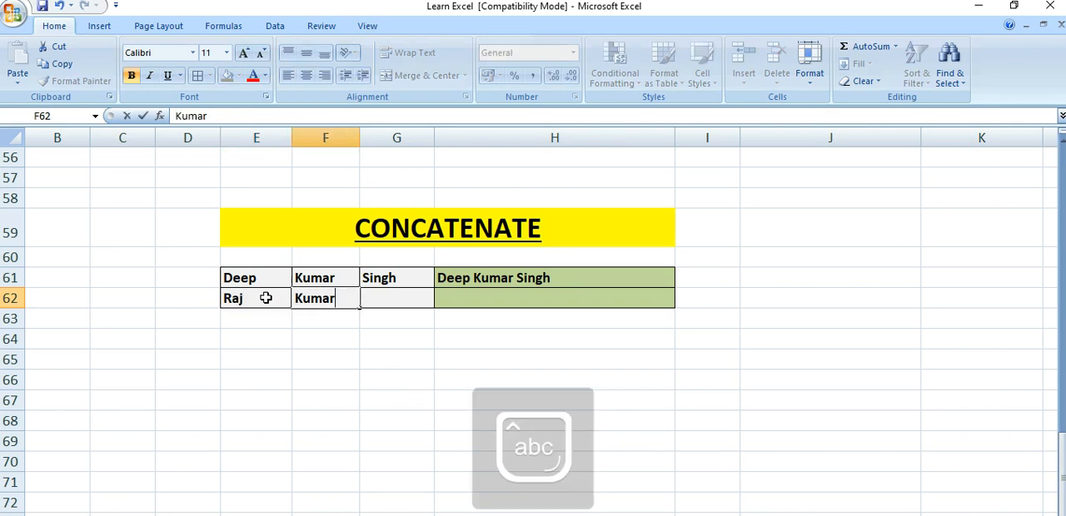
pyautogui.press('Tab')
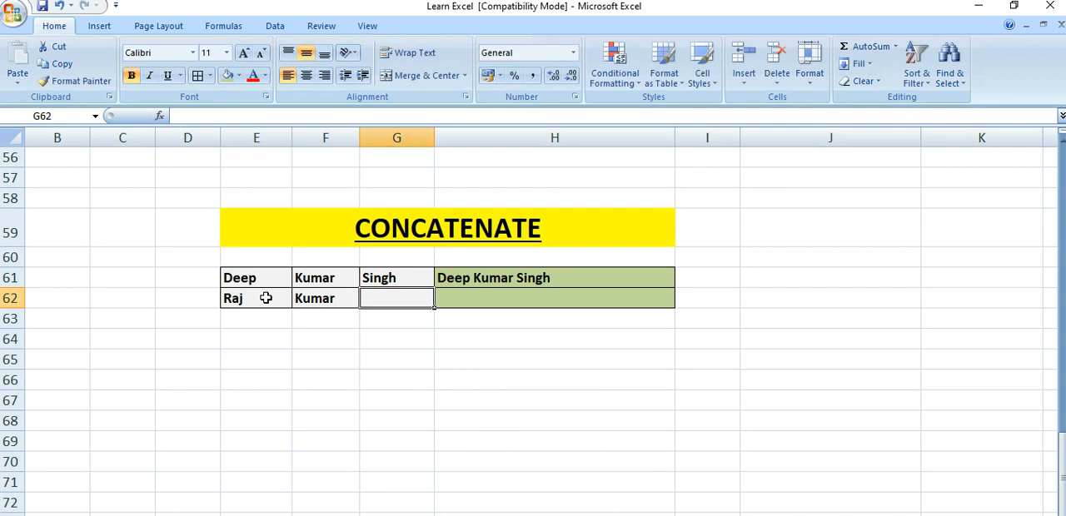
pyautogui.write('Sen')
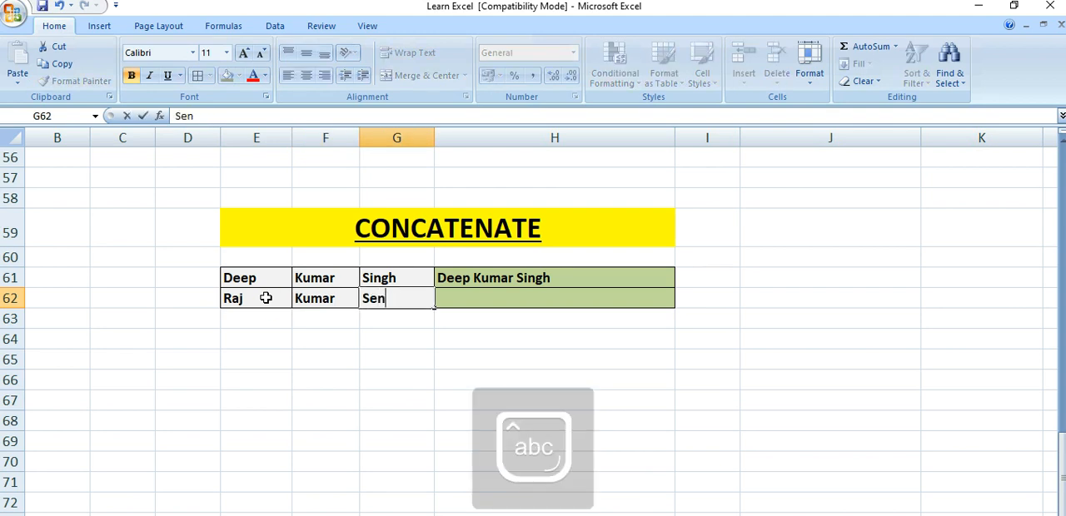
pyautogui.press('Tab')
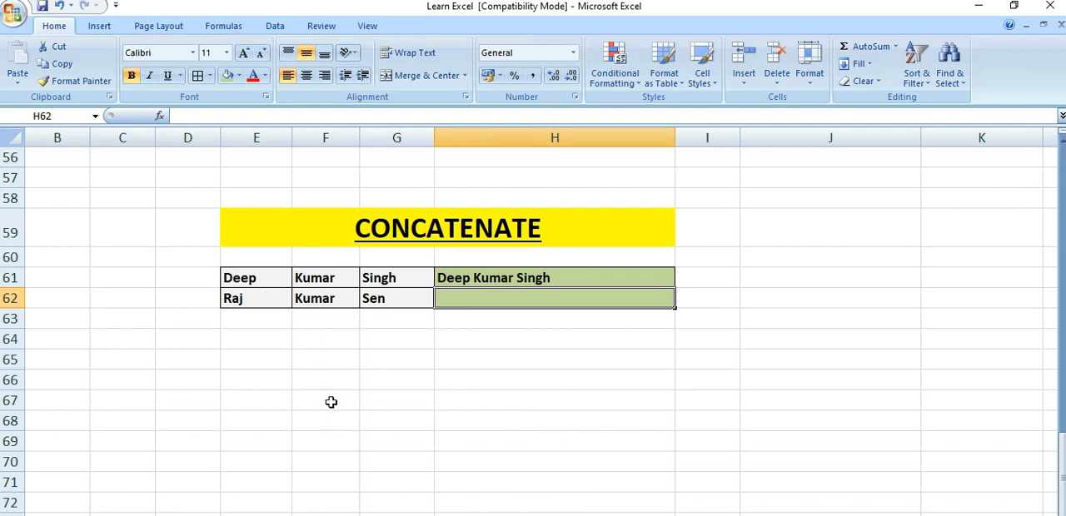
# Enter =CONCATENATE(E62," ",F62," ",G62) in H62 to join the three name parts with spaces
pyautogui.write('=con')
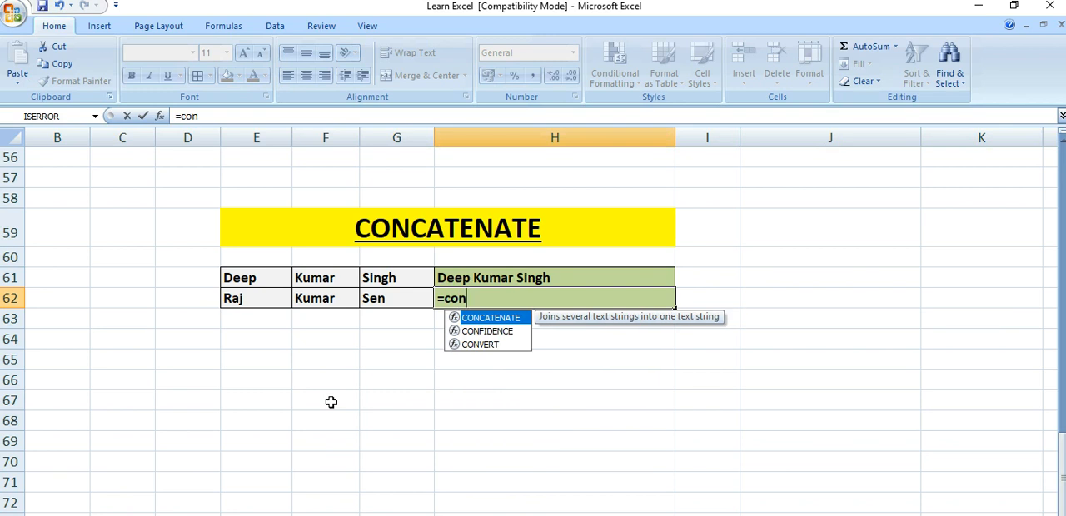
pyautogui.press('Tab')
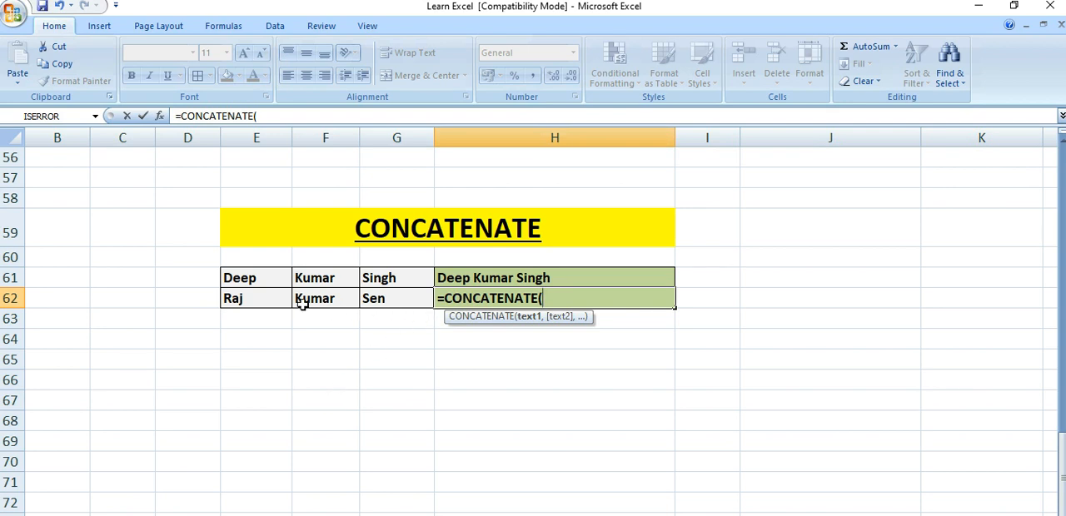
pyautogui.click(272, 299)
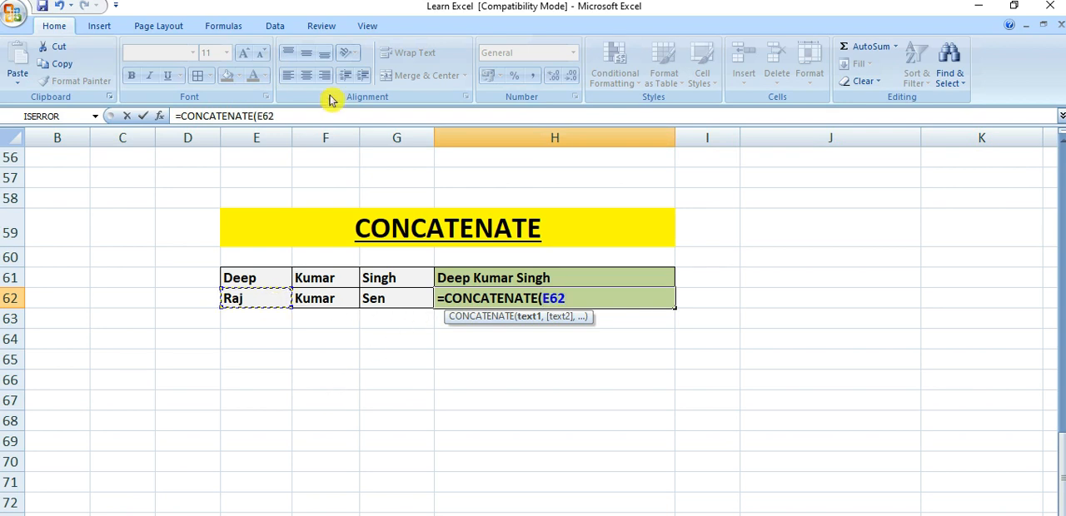
pyautogui.click(286, 116)
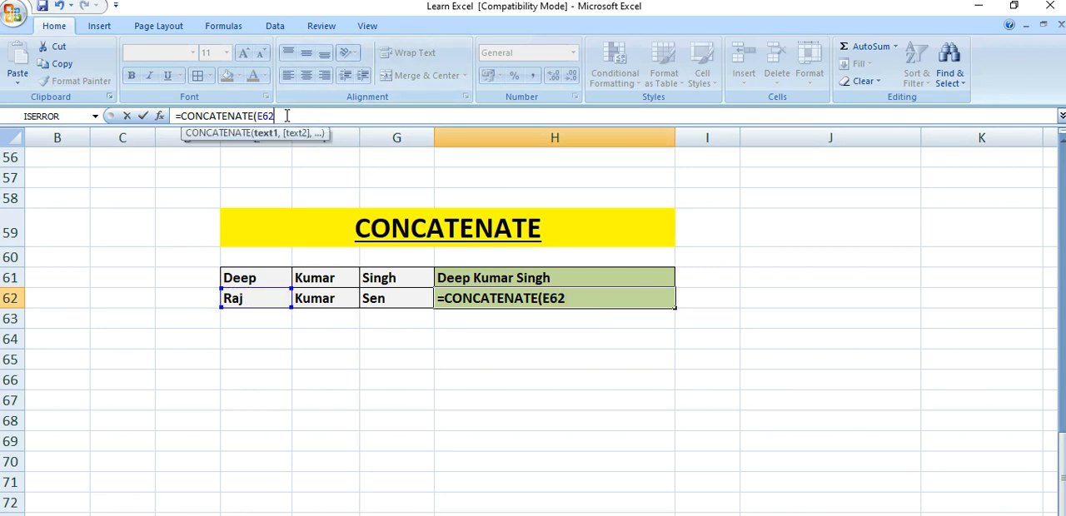
pyautogui.write(',')
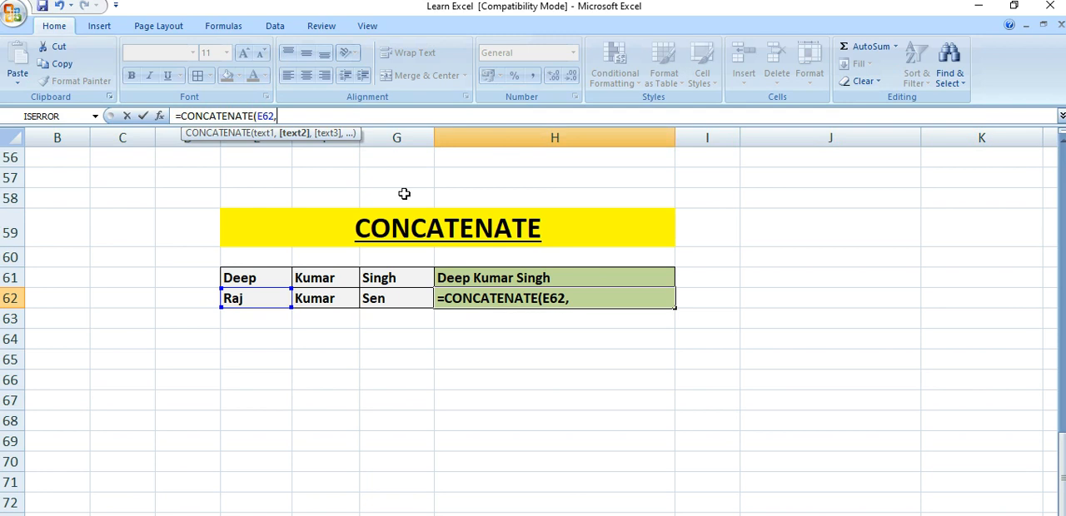
pyautogui.write('" ",')
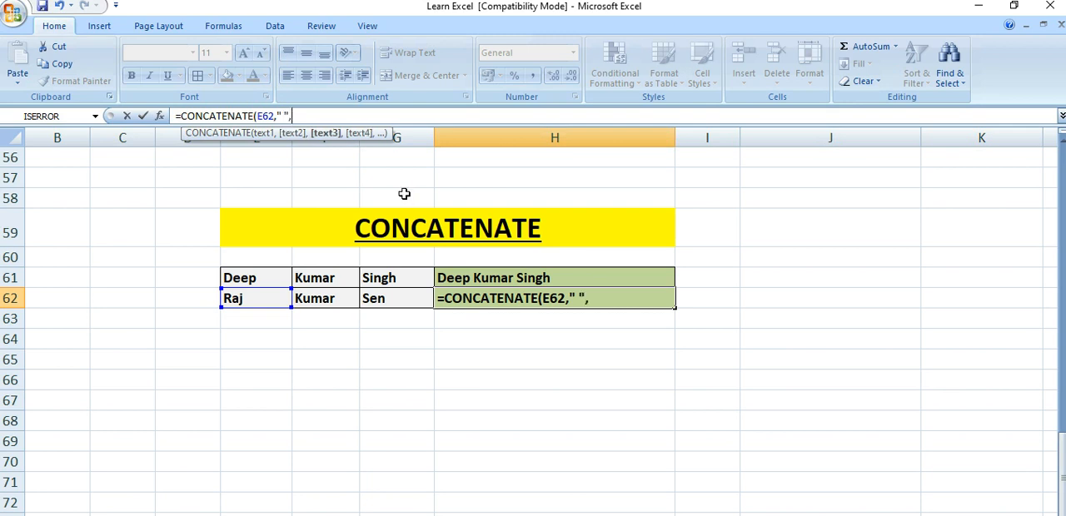
pyautogui.click(327, 299)
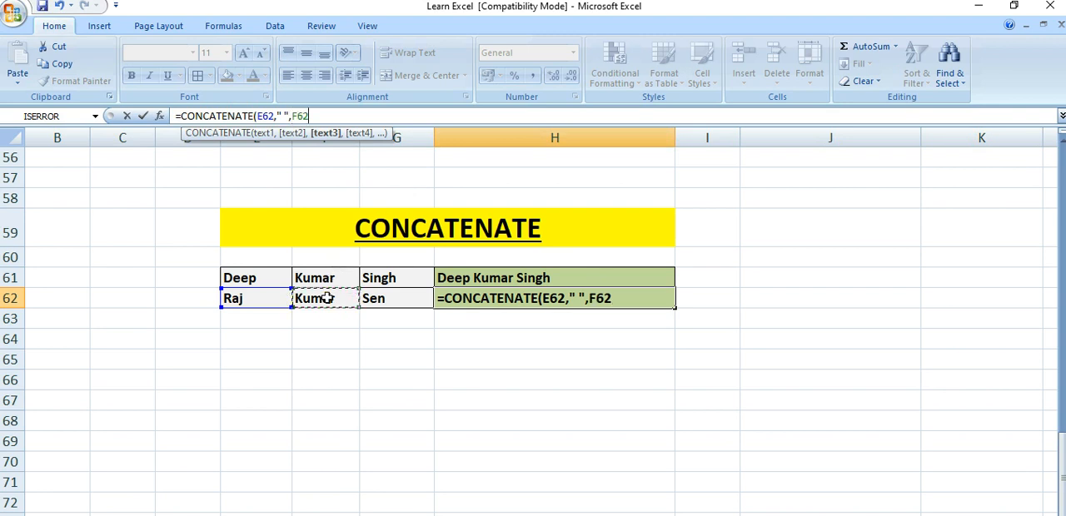
pyautogui.write(',"')
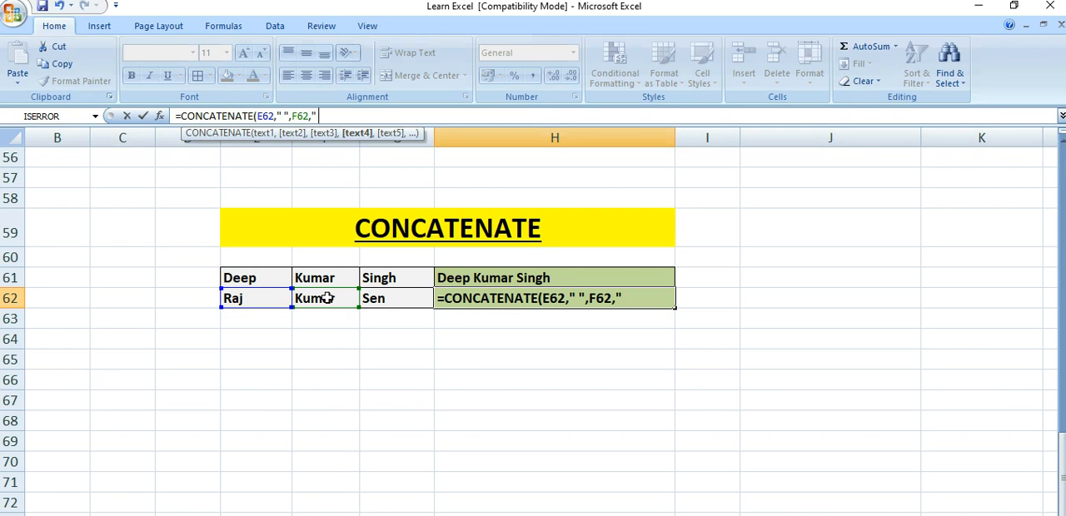
pyautogui.write(' ",')
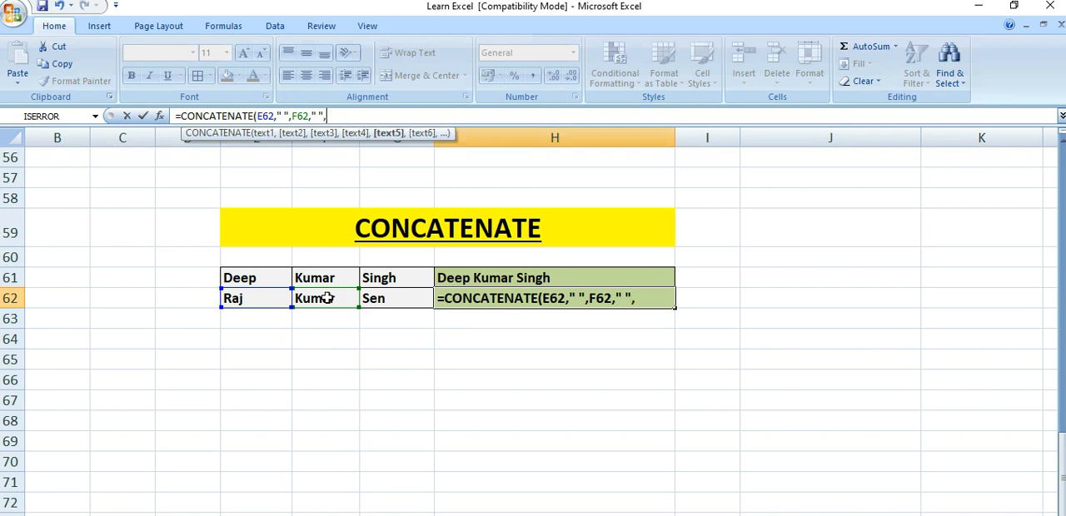
pyautogui.click(387, 300)
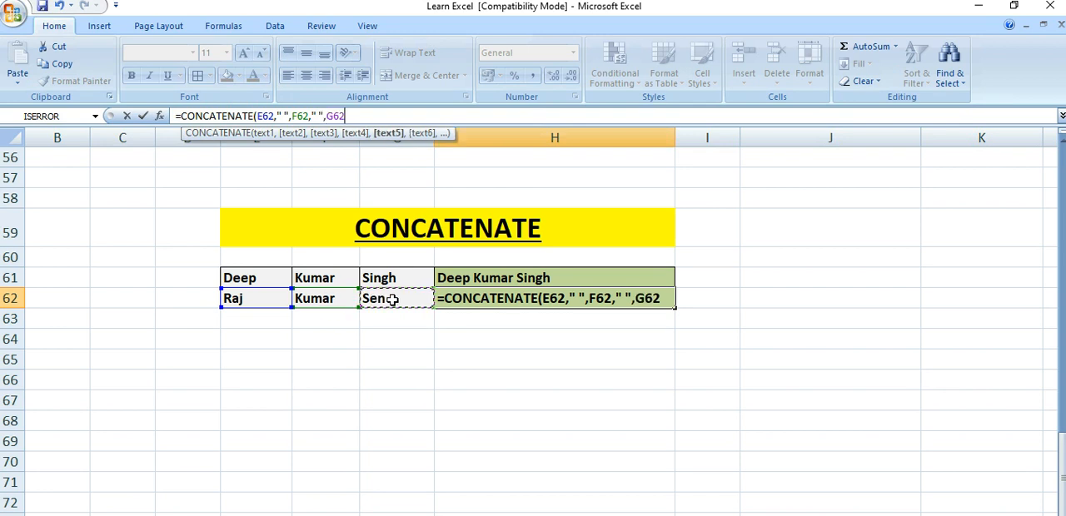
pyautogui.write(')')
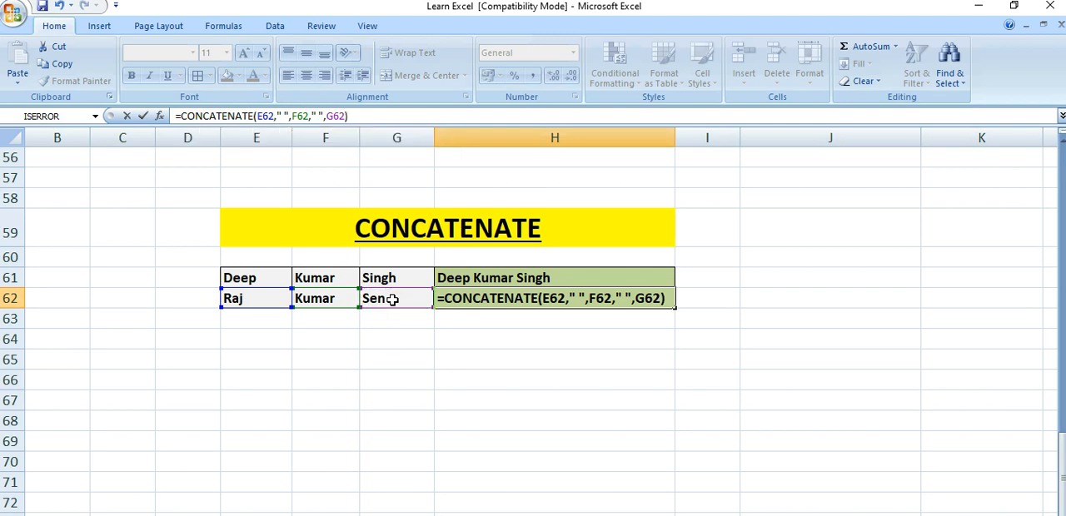
pyautogui.press('Return')
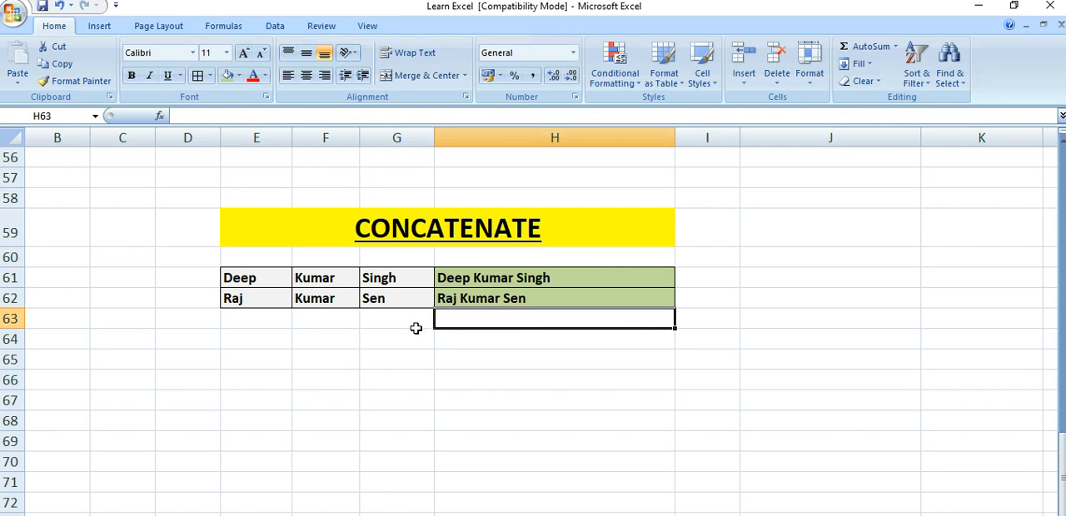
pyautogui.click(494, 298)
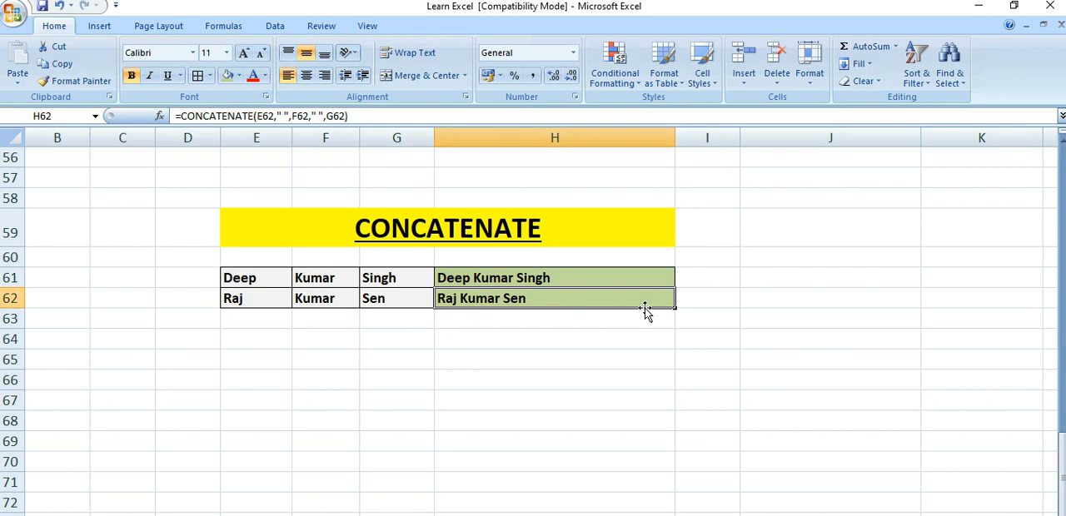
# Join the same name parts in H63 with the ampersand formula =E62&" "&F62&" "&G62 and compare it with the H62 formula
pyautogui.click(521, 321)
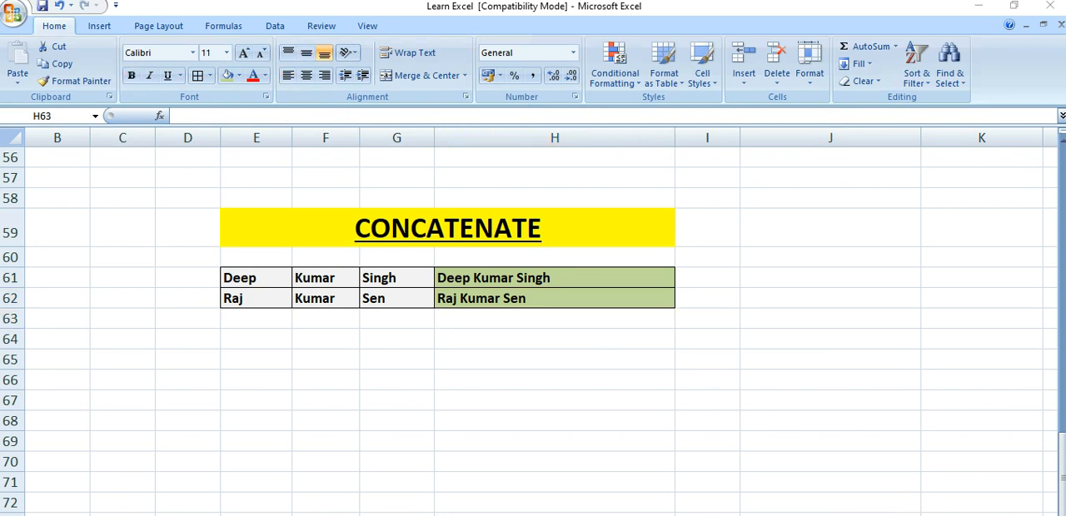
pyautogui.click(485, 339)
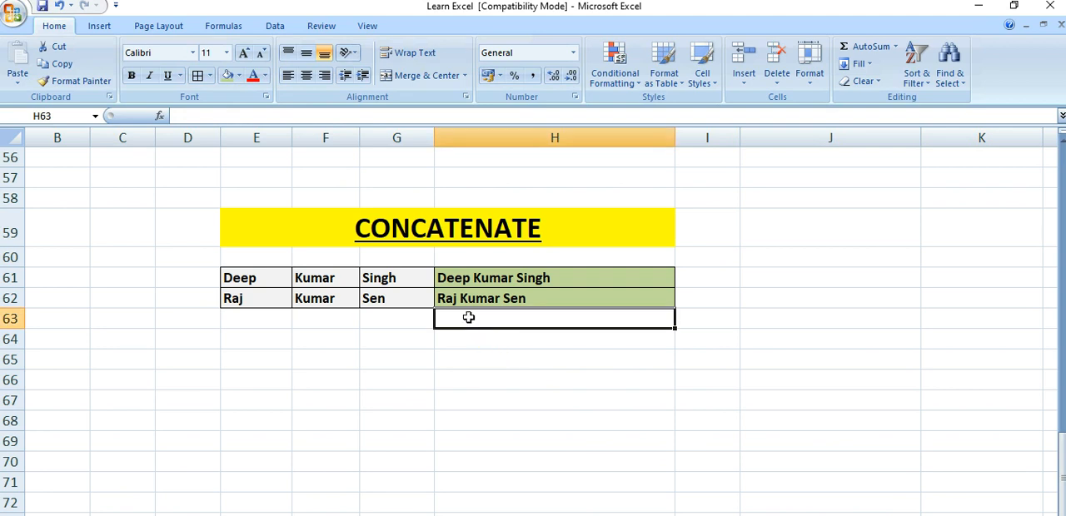
pyautogui.click(469, 317)
pyautogui.write('=')
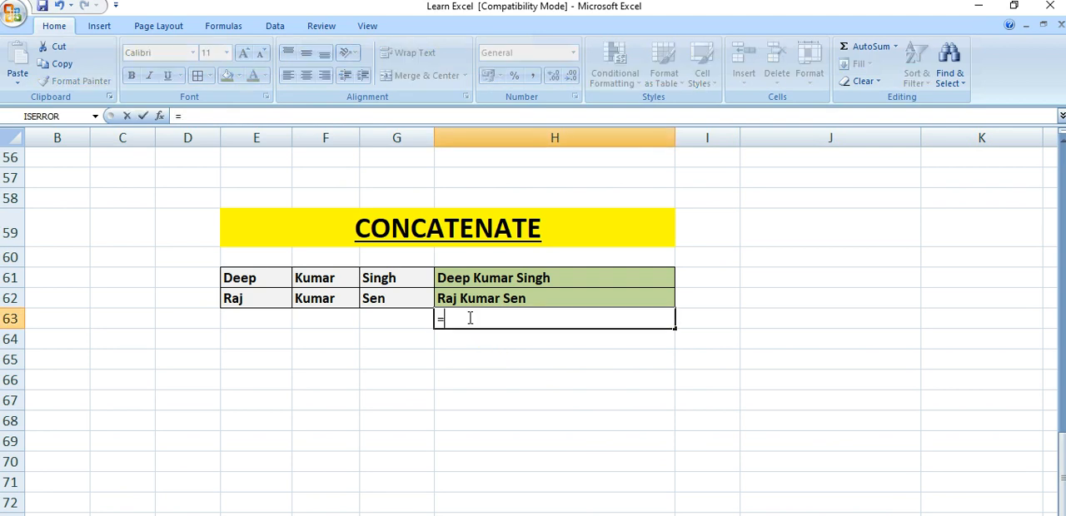
pyautogui.click(263, 298)
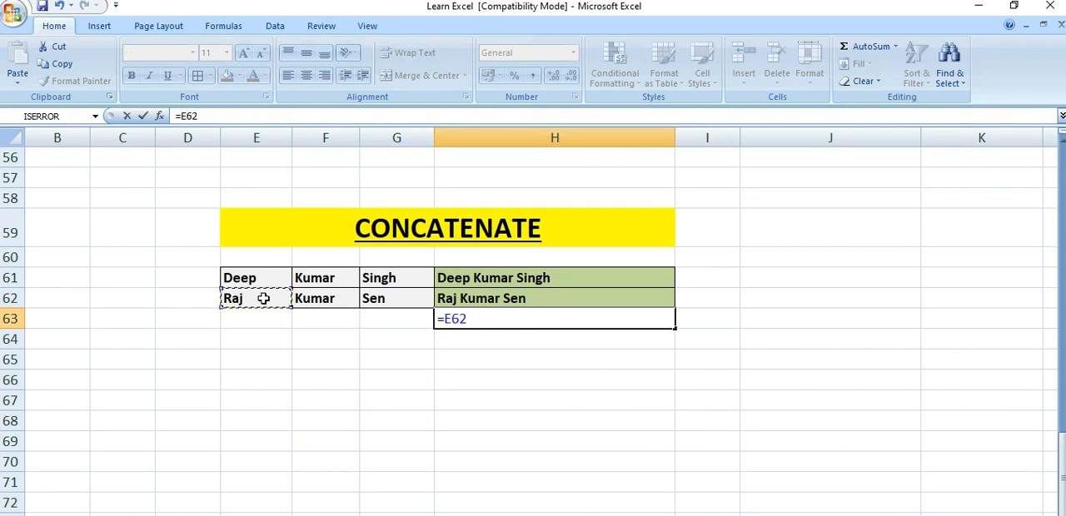
pyautogui.write('&')
pyautogui.write('" "')
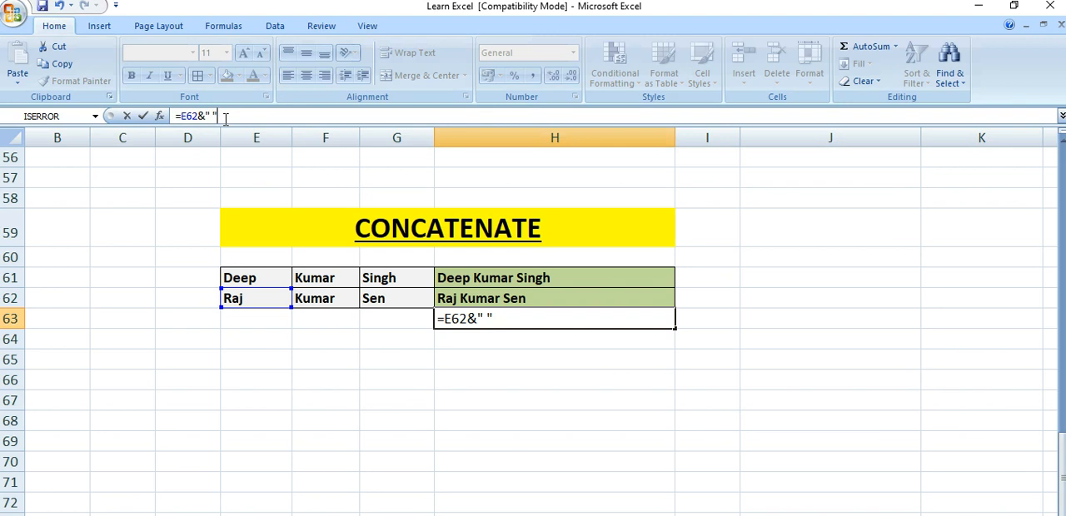
pyautogui.write('&')
pyautogui.click(326, 299)
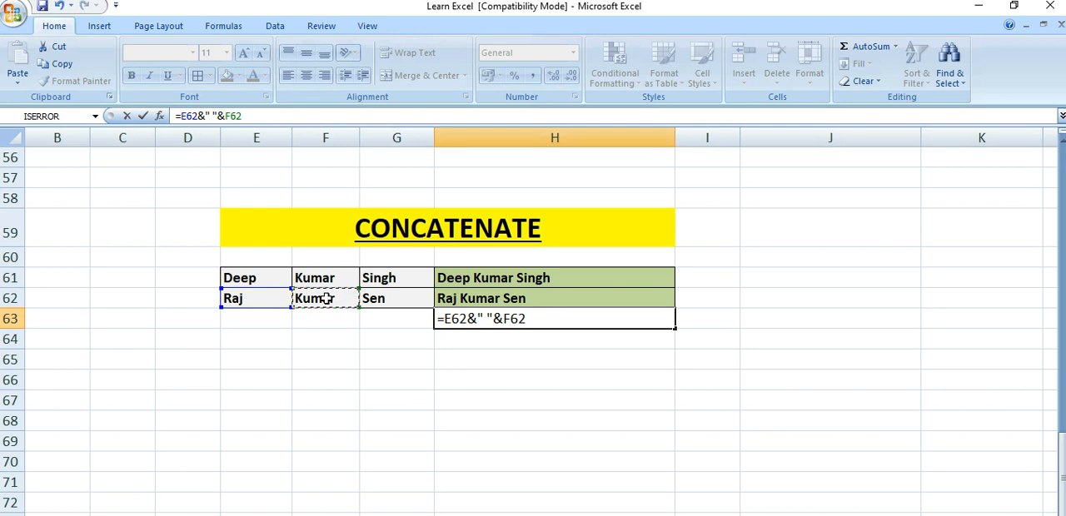
pyautogui.write('&" "&')
pyautogui.click(410, 299)
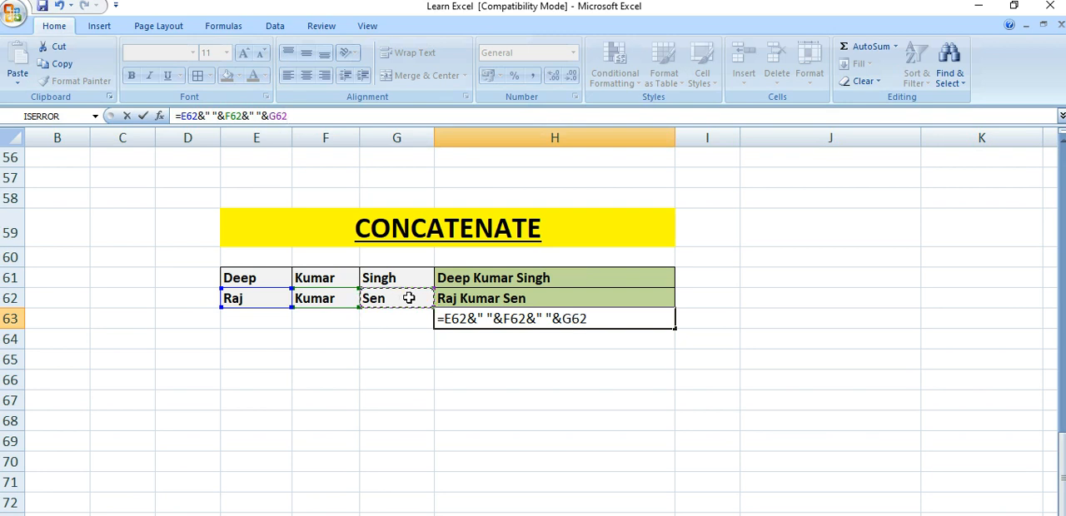
pyautogui.press('Return')
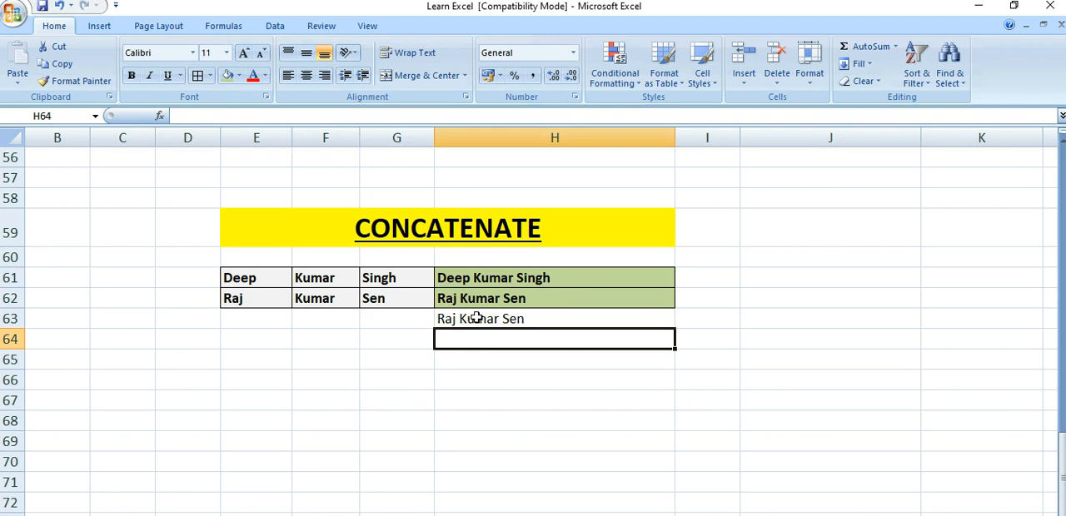
pyautogui.click(479, 319)
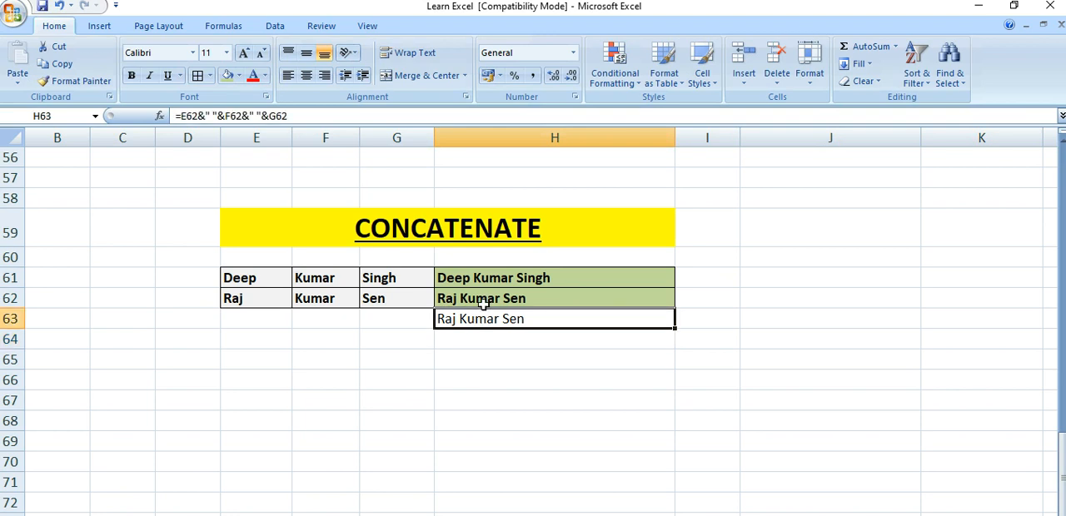
pyautogui.click(494, 298)
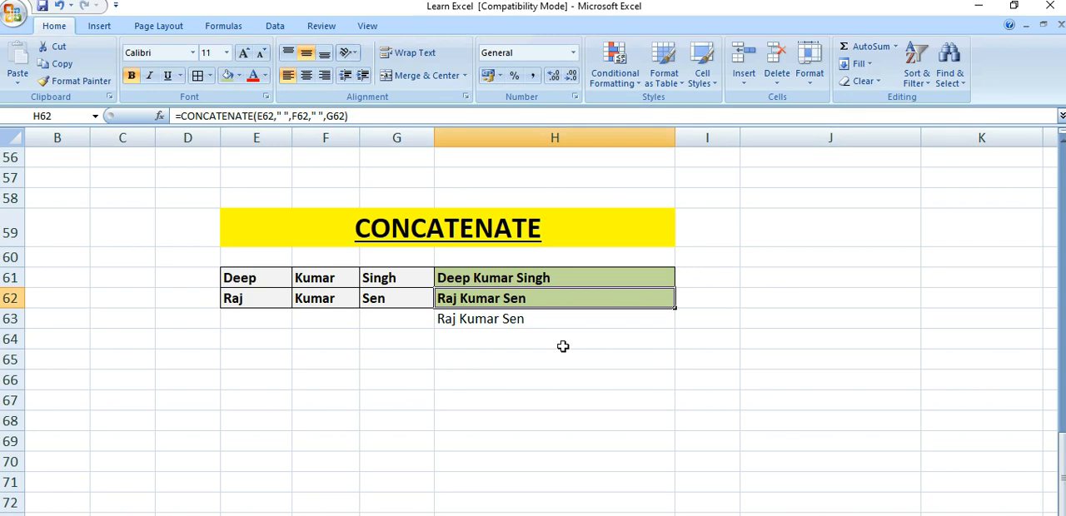
# Enter =MID(H63,6,3) in H64 to extract three characters of the combined name, starting at the sixth character
pyautogui.press('Down')
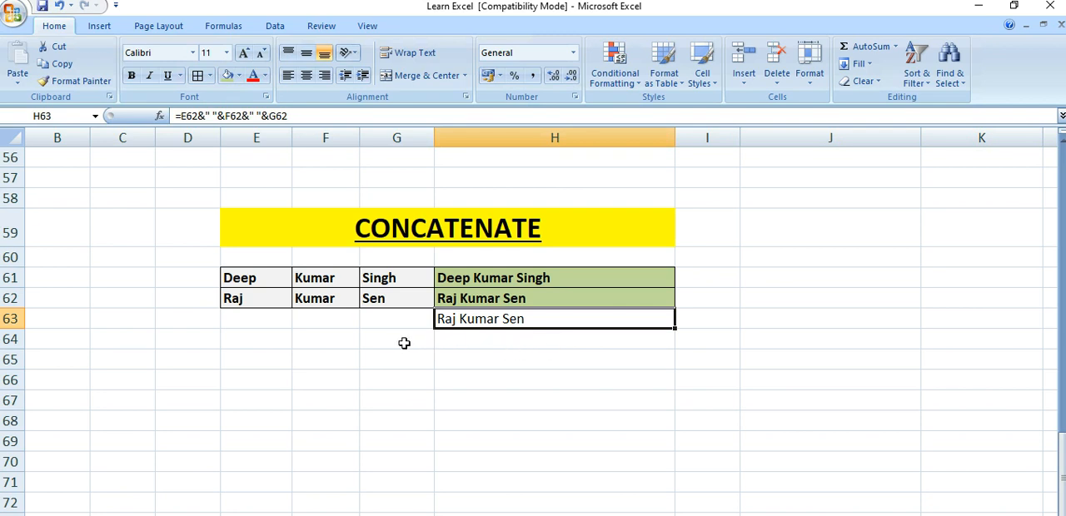
pyautogui.click(482, 341)
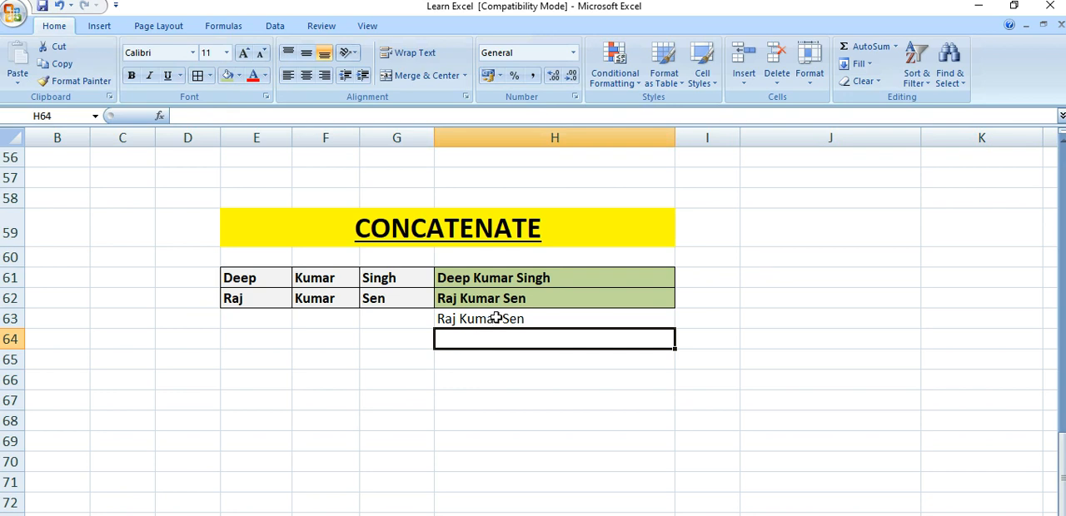
pyautogui.click(500, 318)
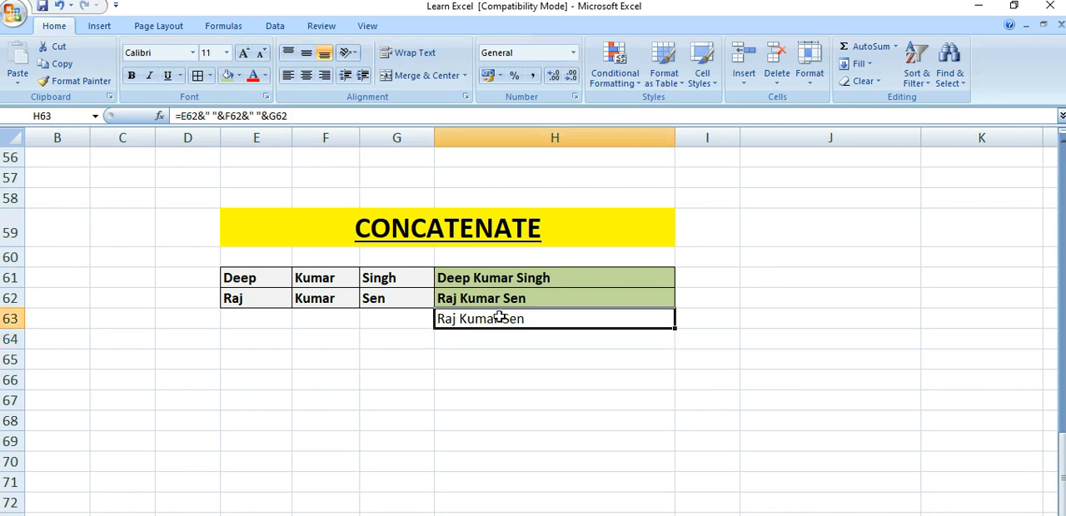
pyautogui.click(488, 339)
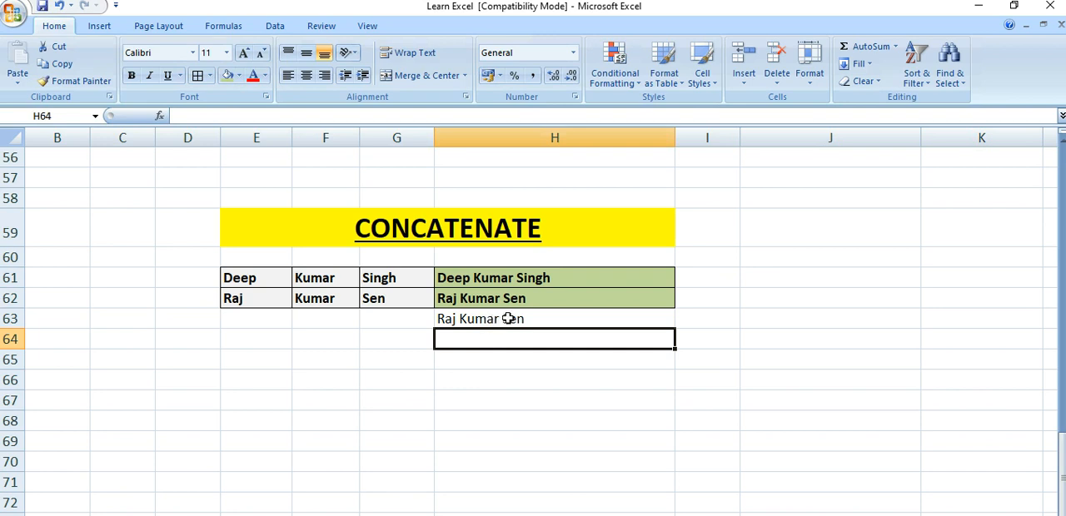
pyautogui.write('=m')
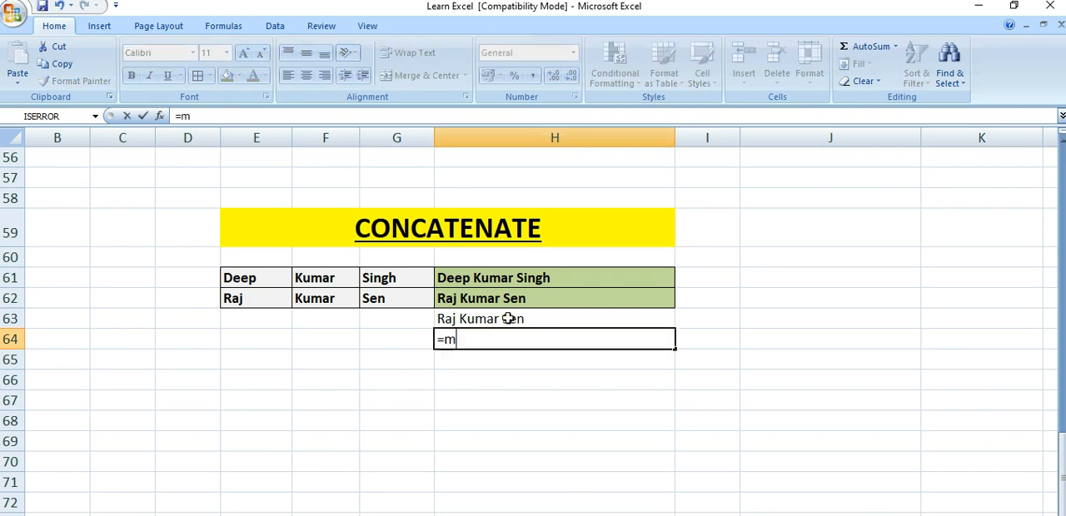
pyautogui.write('id')
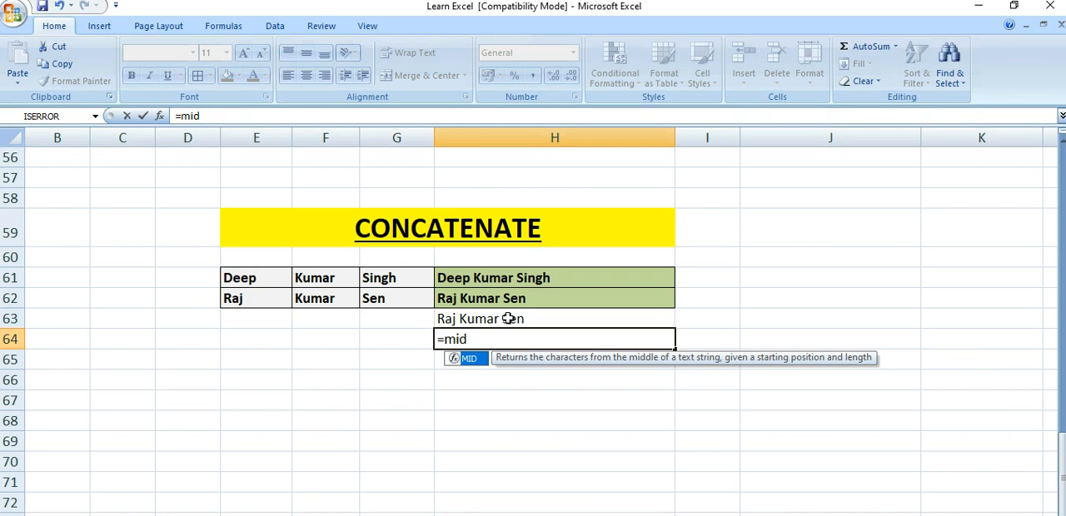
pyautogui.press('Tab')
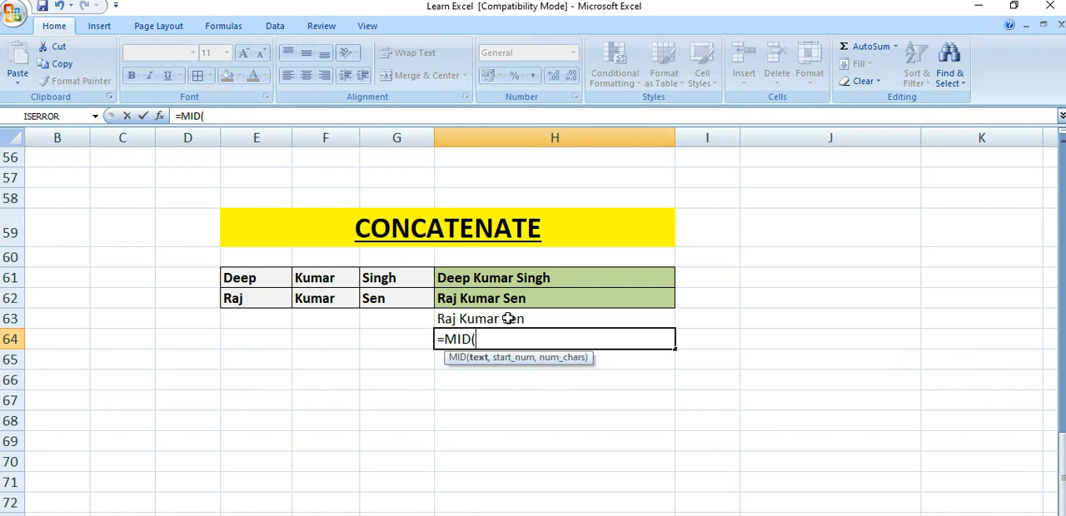
pyautogui.click(483, 321)
pyautogui.write(',')
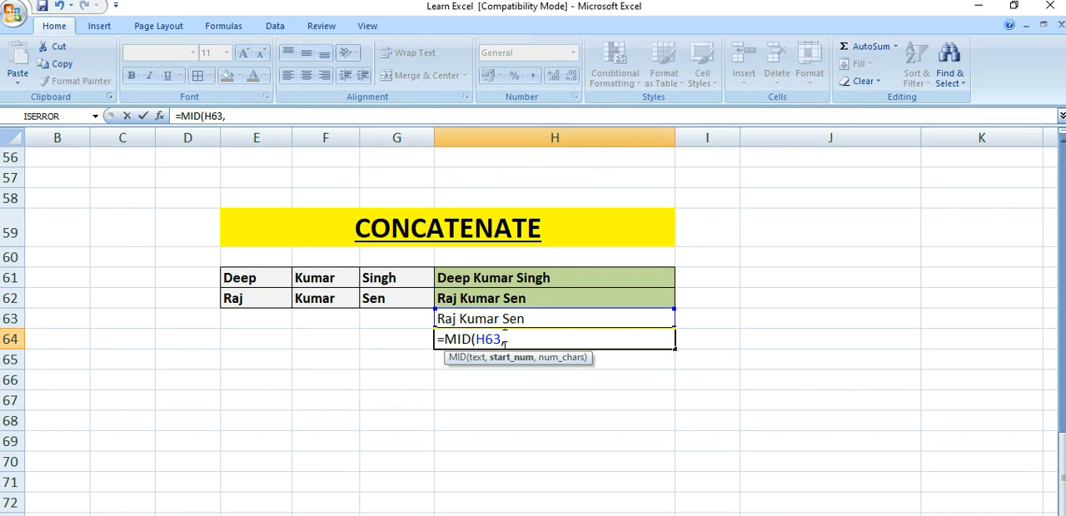
pyautogui.write('6,')
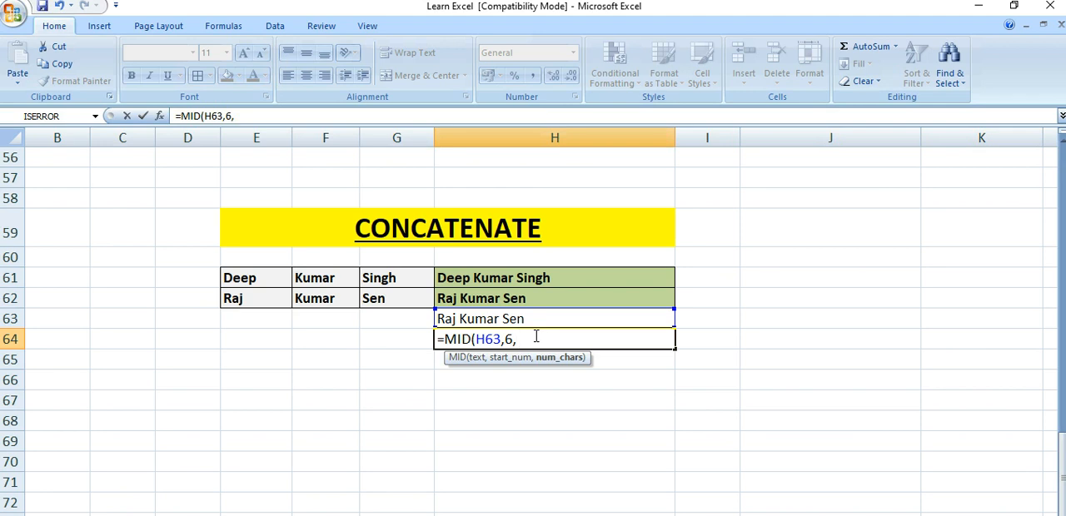
pyautogui.write('3)')
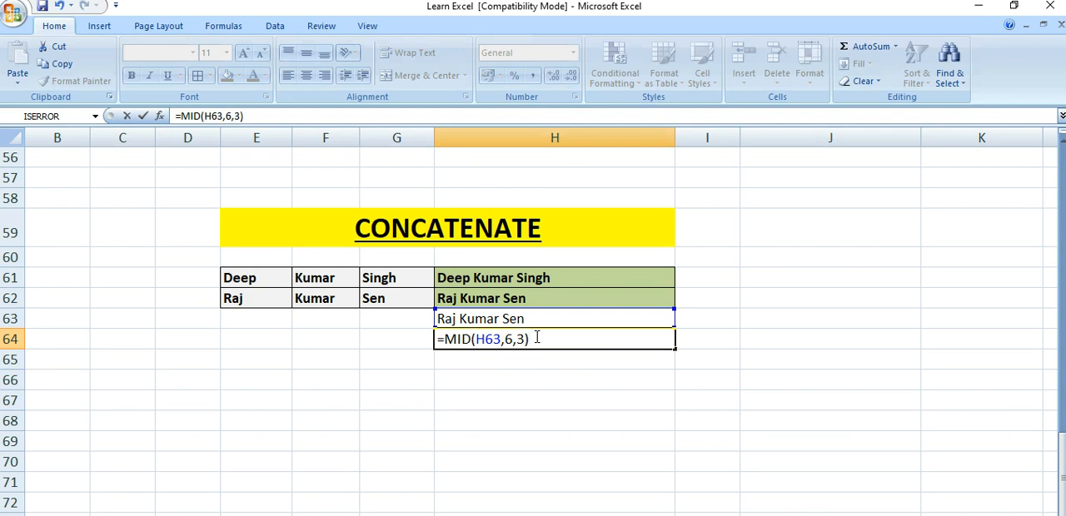
pyautogui.press('Return')
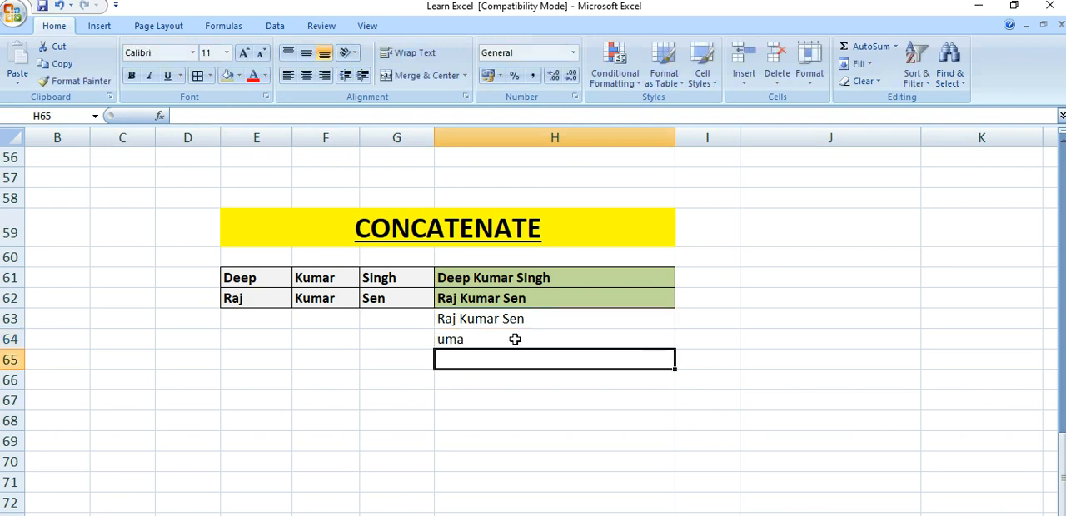
# Compare the MID result in H64 with the source text in H63 and set the formula's number of characters to 4
pyautogui.click(516, 339)
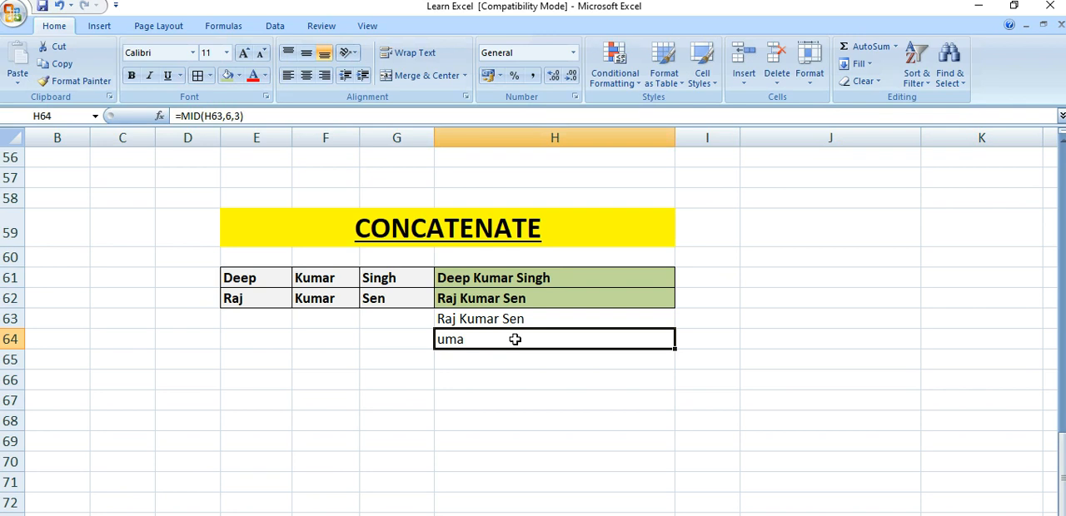
pyautogui.click(479, 319)
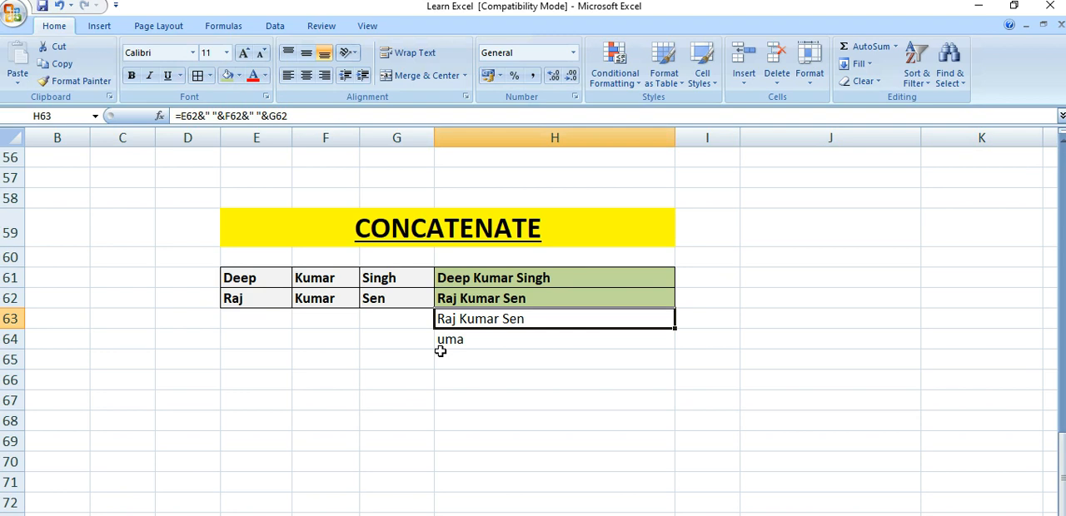
pyautogui.click(491, 340)
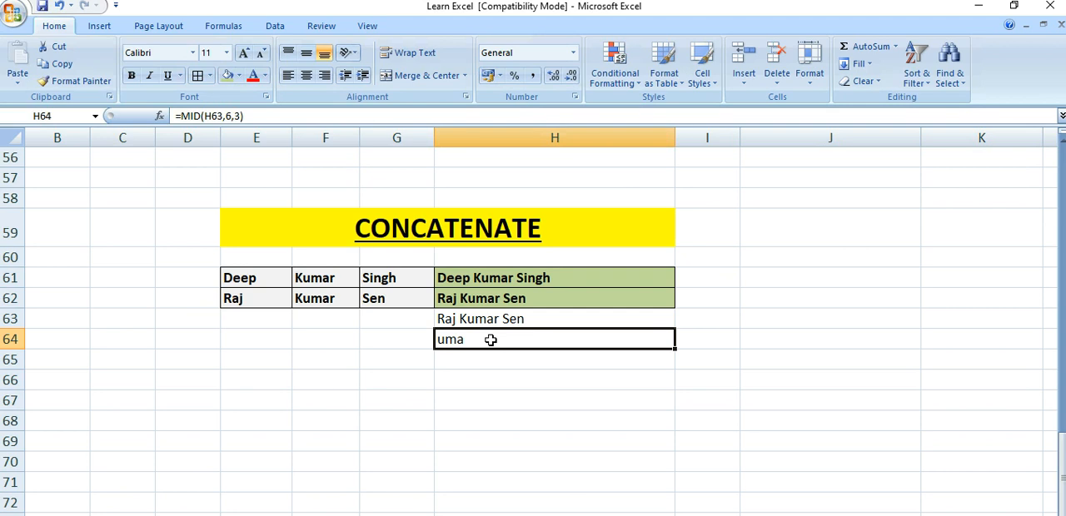
pyautogui.click(235, 116)
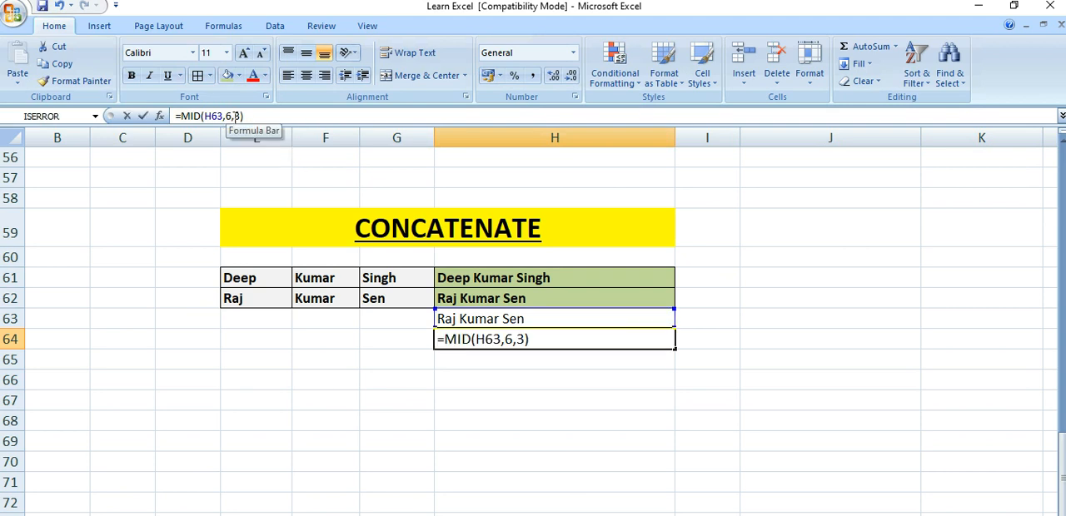
pyautogui.press('BackSpace')
pyautogui.write('4')
pyautogui.press('Return')
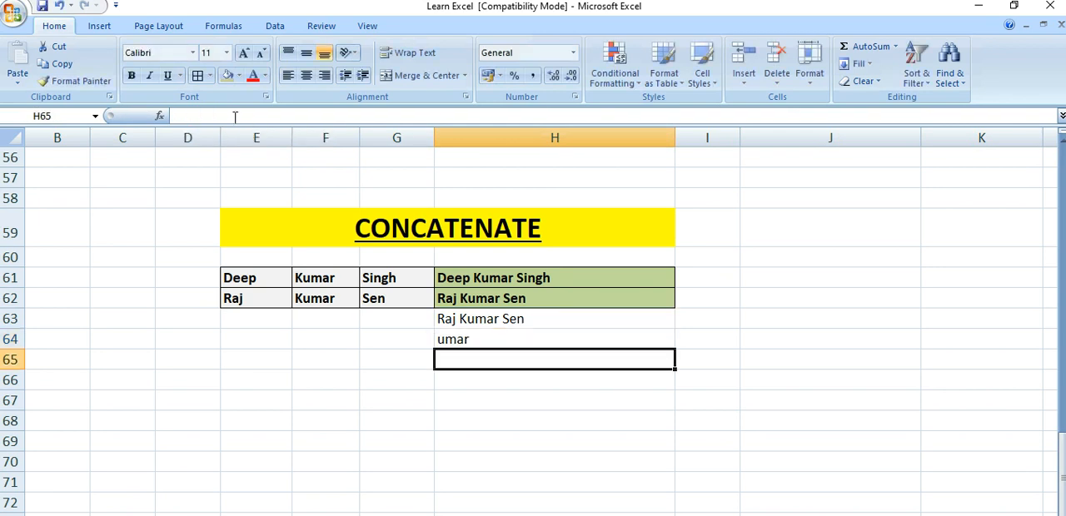
# Set the start position of the MID formula in H64 to 3 and check the resulting text
pyautogui.click(478, 339)
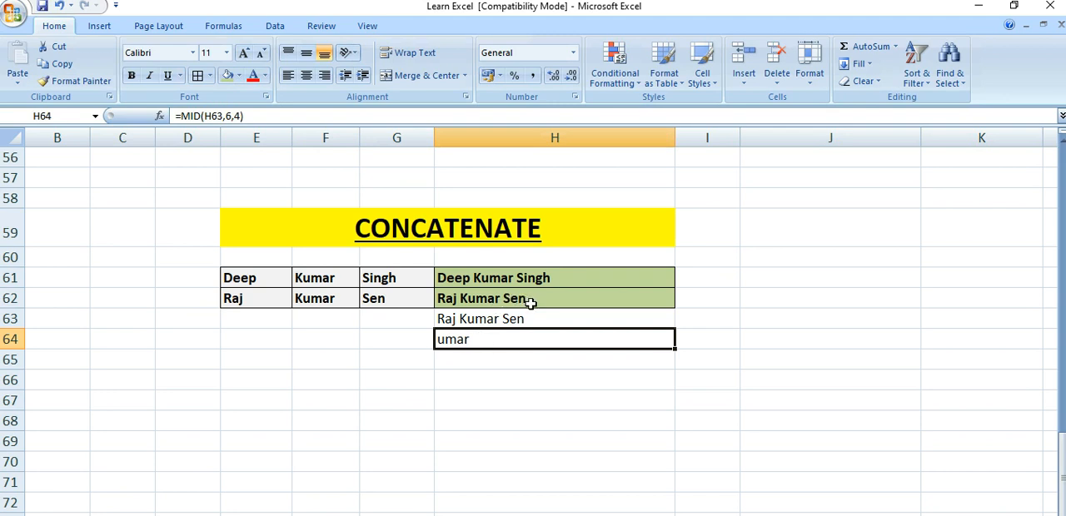
pyautogui.click(229, 116)
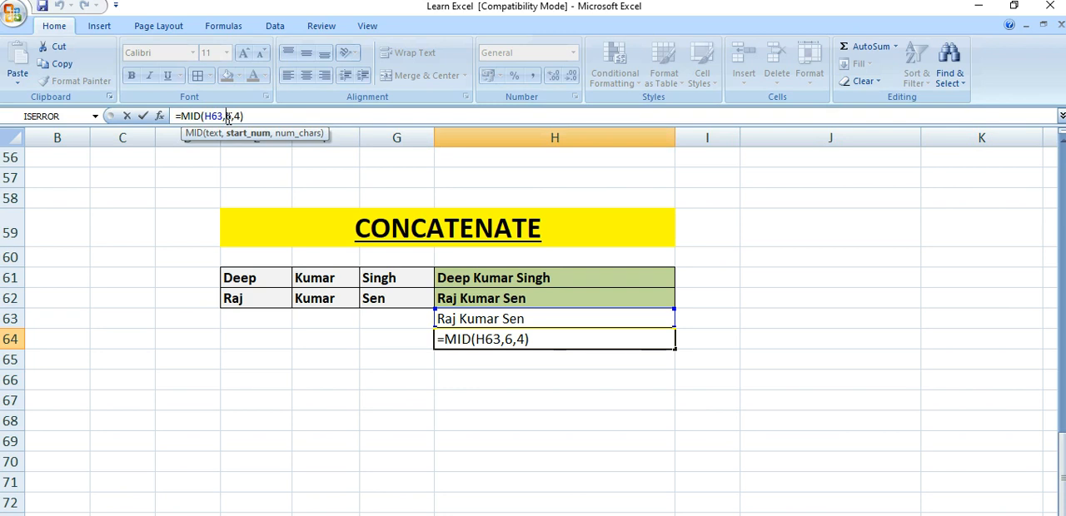
pyautogui.press('Delete')
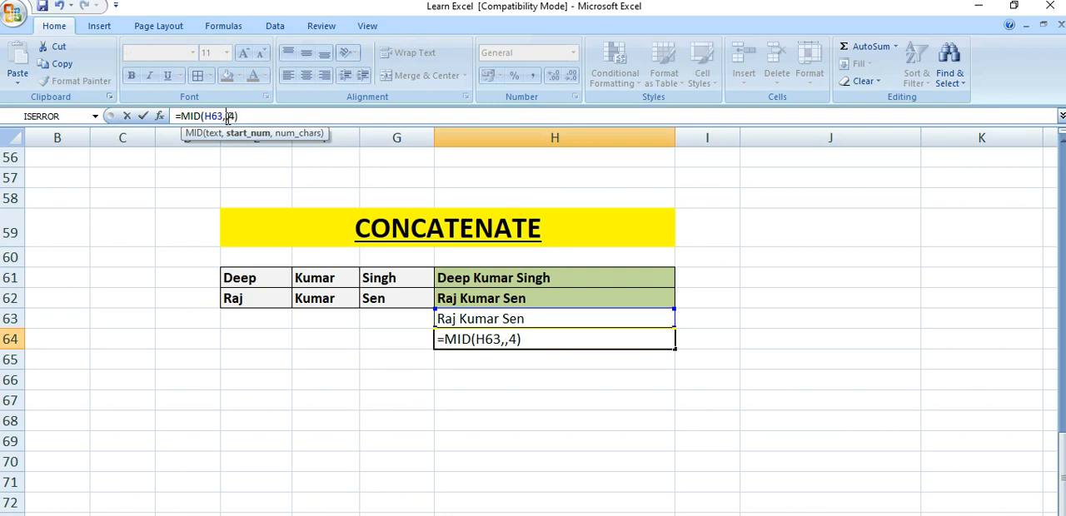
pyautogui.write('3')
pyautogui.press('Return')
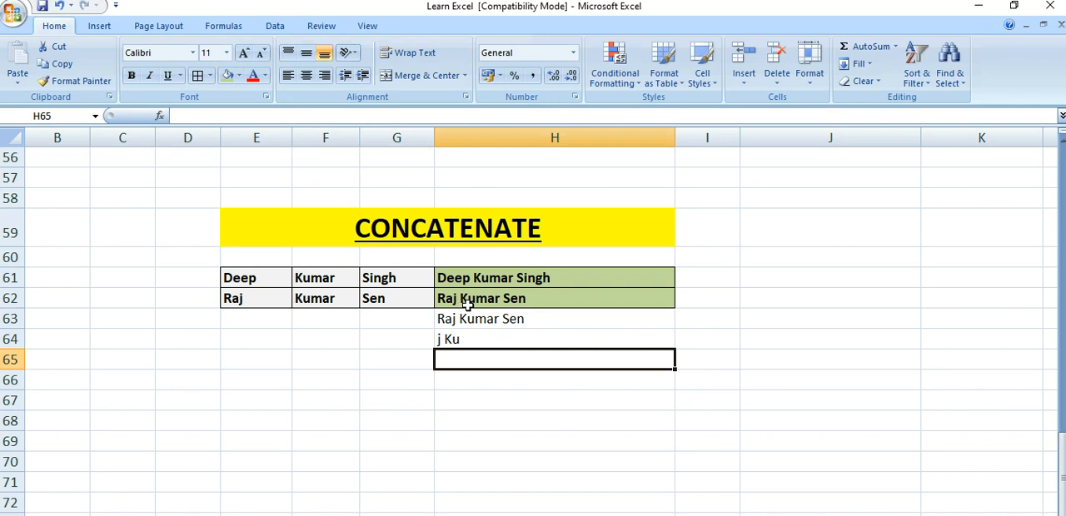
pyautogui.click(448, 340)
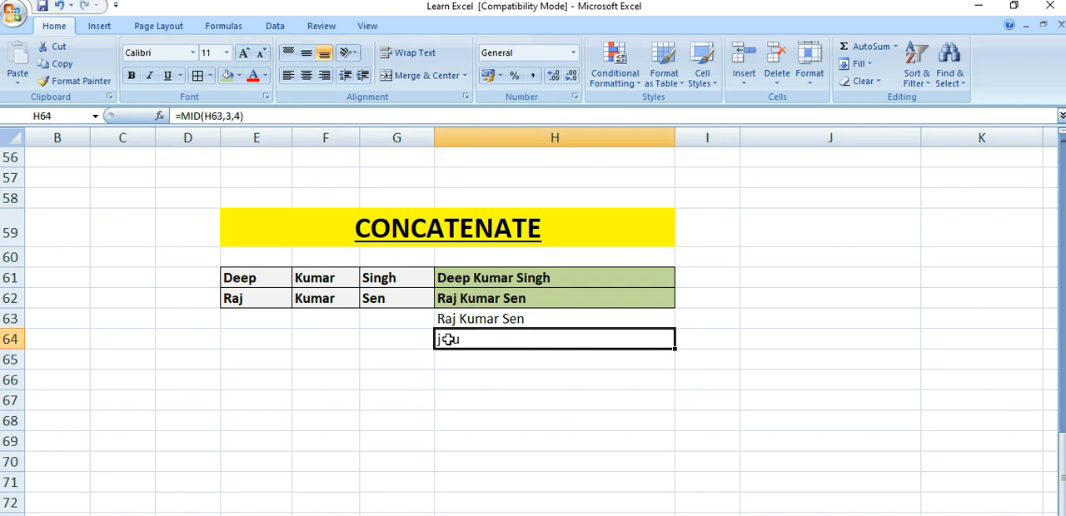